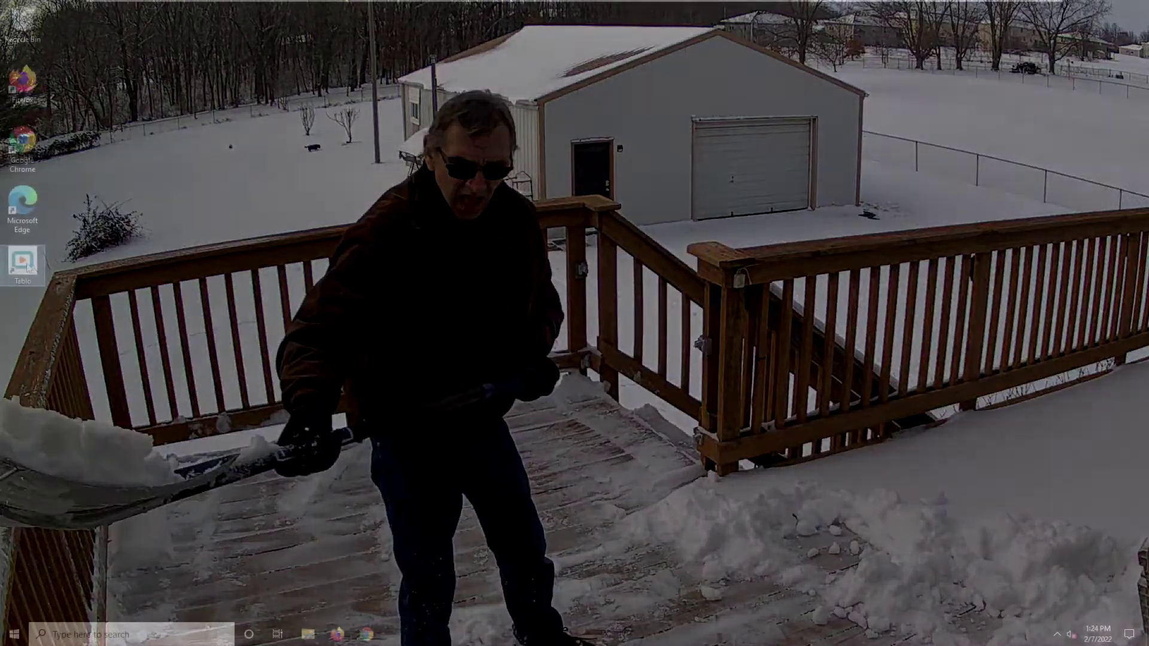
Launch Tablo from the desktop shortcut to reach the Software 2.2.40 update page.
double_click(29, 267)
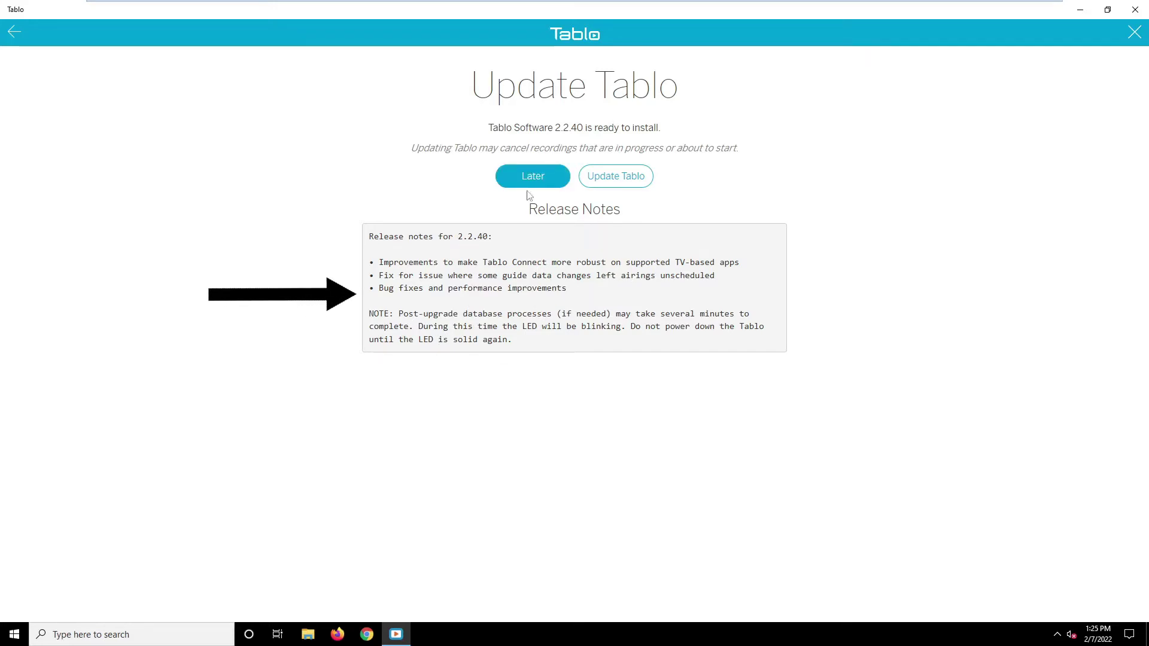
Install the Tablo Software 2.2.40 update and confirm it once it reads Completed.
left_click(632, 178)
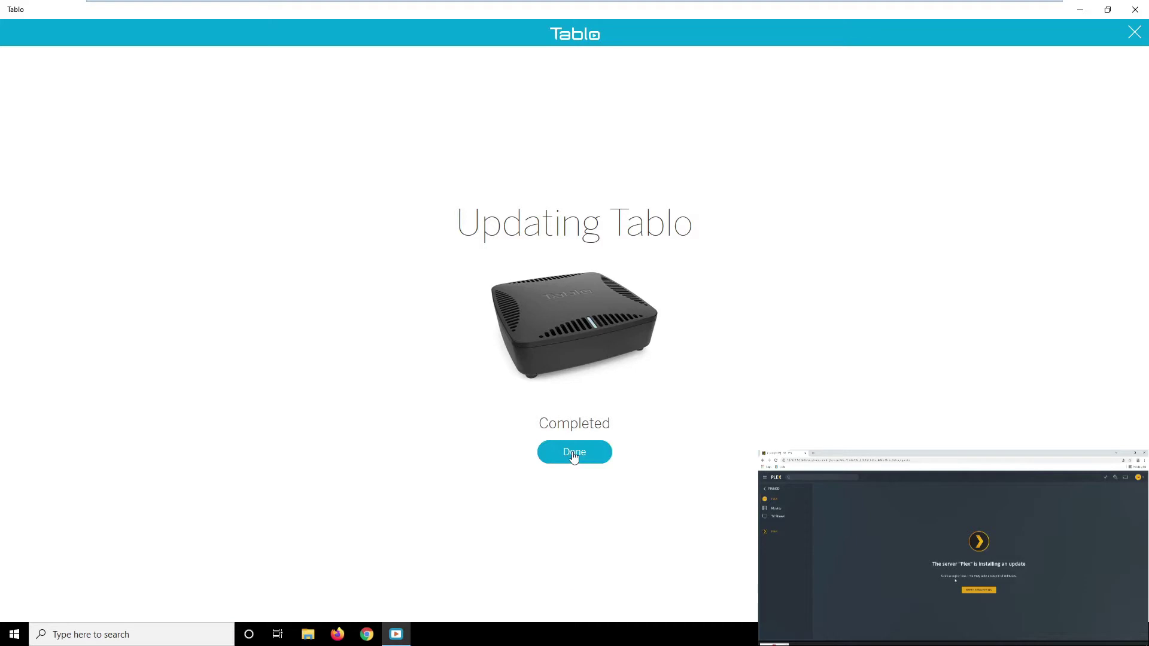
left_click(563, 459)
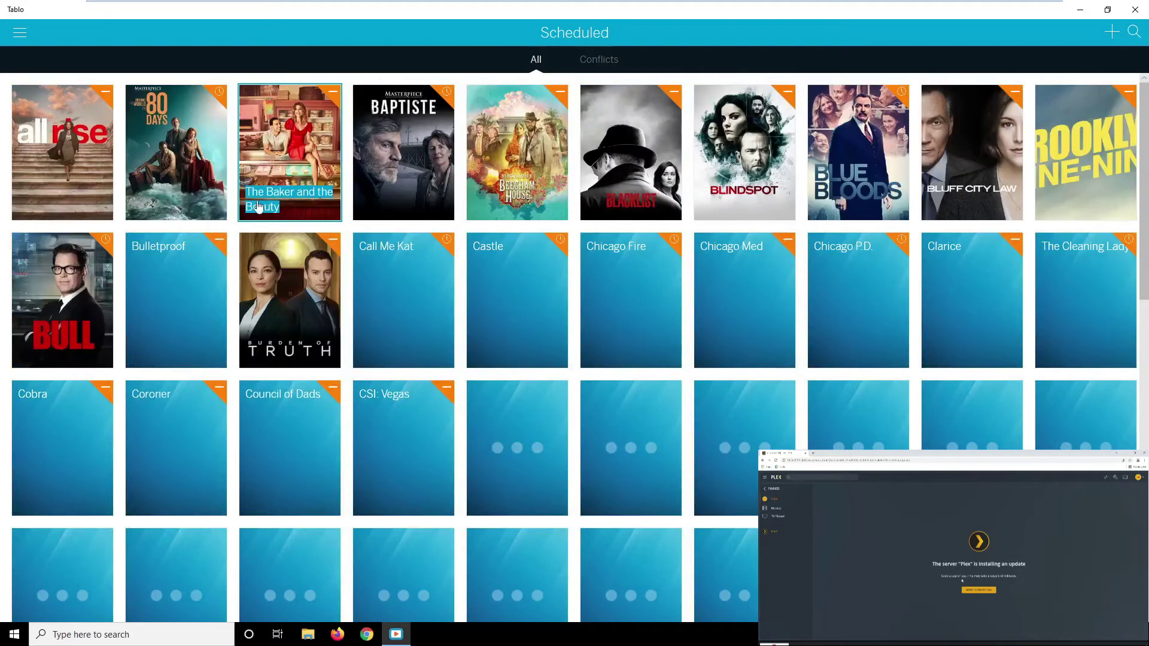
Restart the Tablo app and verify the device status changed from No Storage to a green Tablo.
left_click(21, 34)
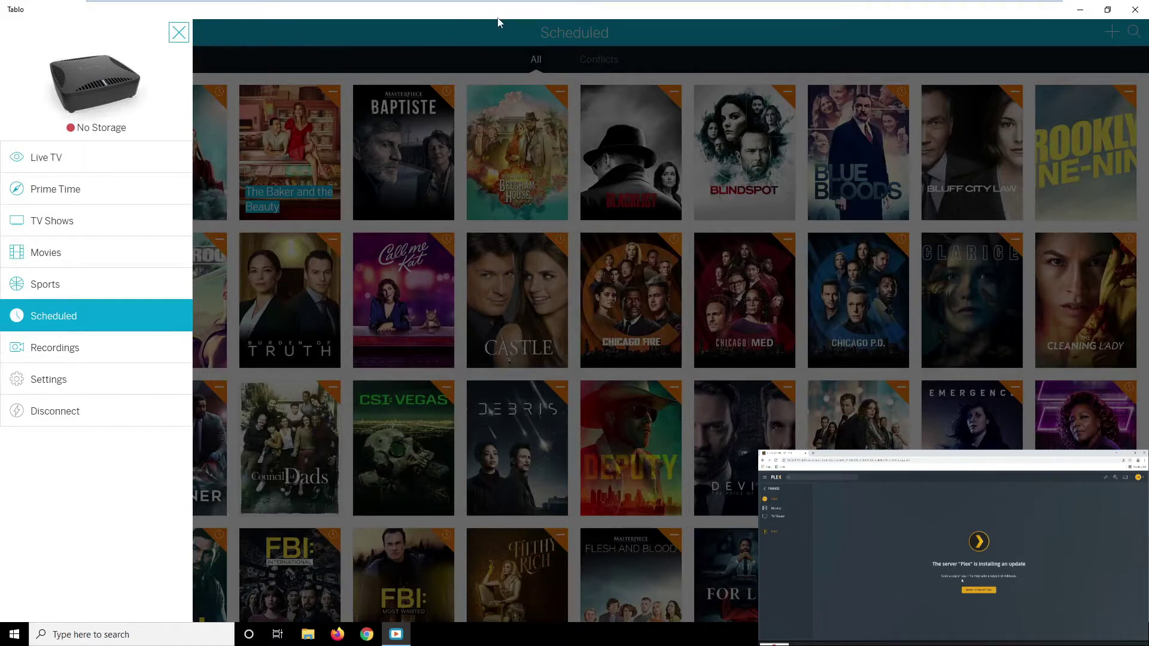
left_click(179, 34)
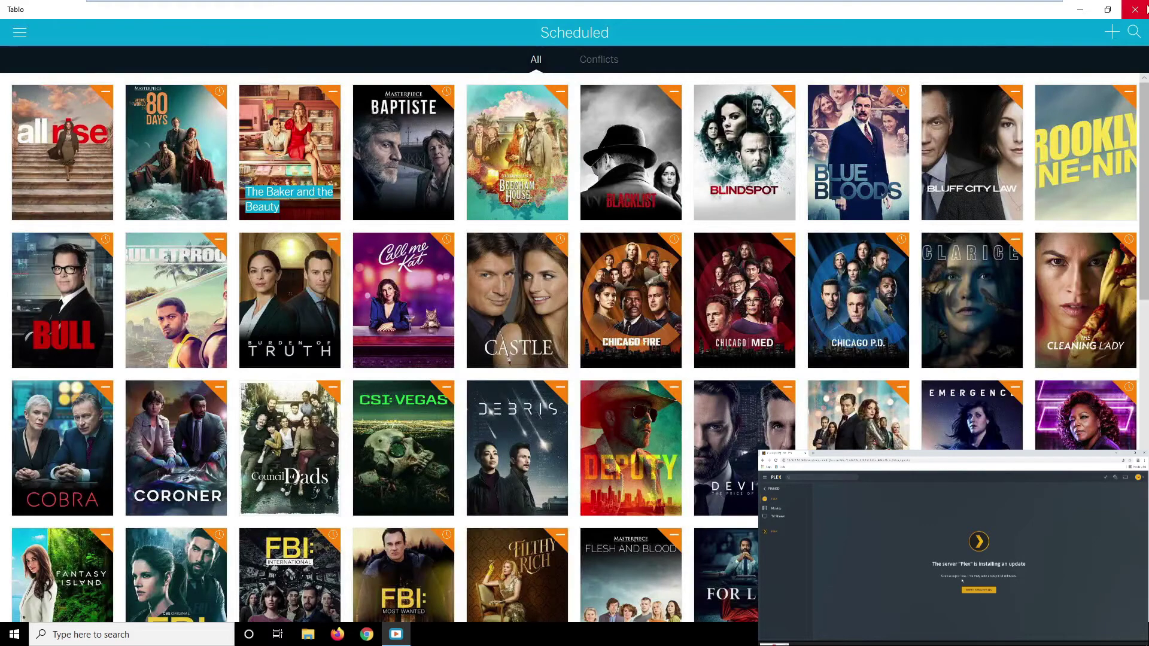
left_click(1144, 8)
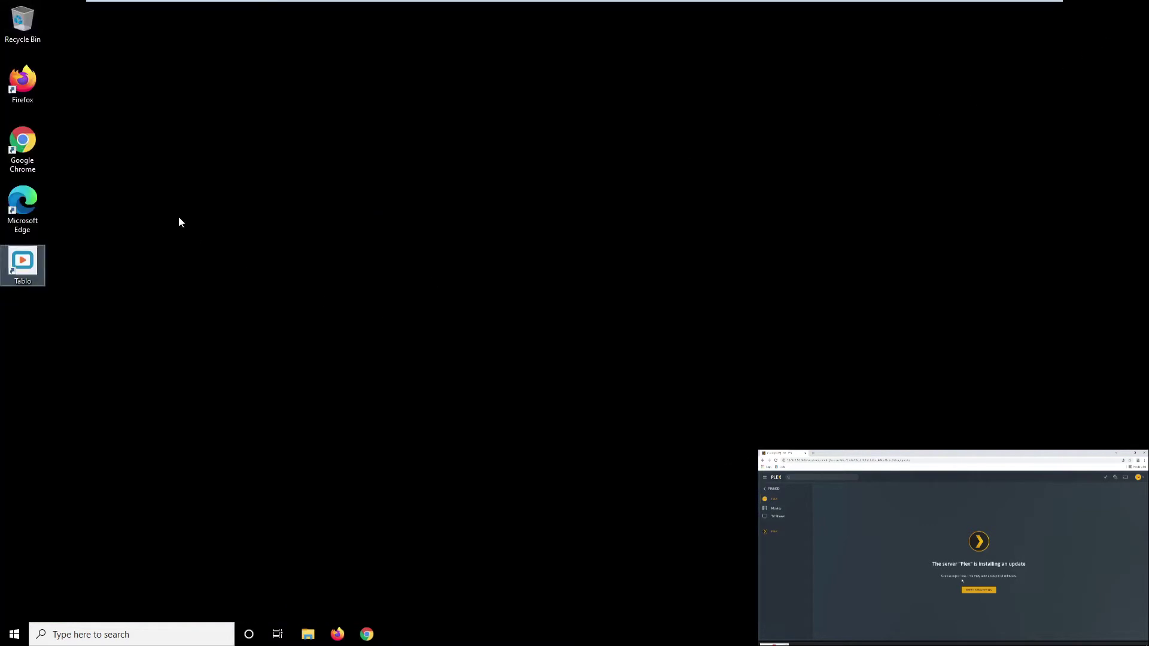
double_click(30, 271)
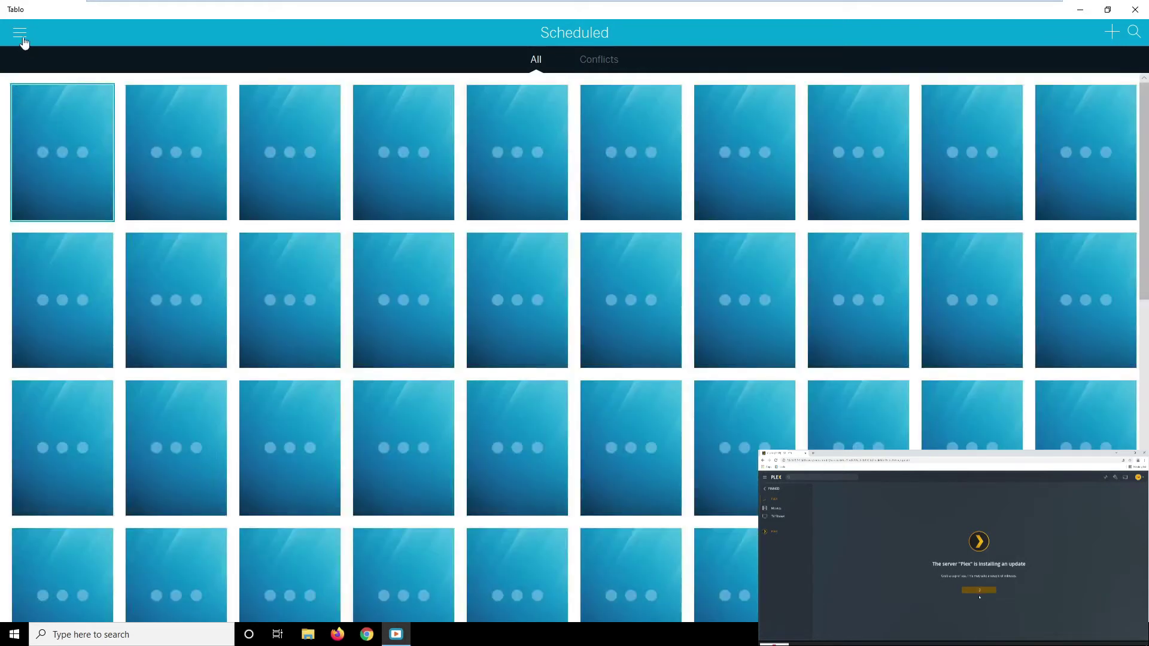
left_click(22, 36)
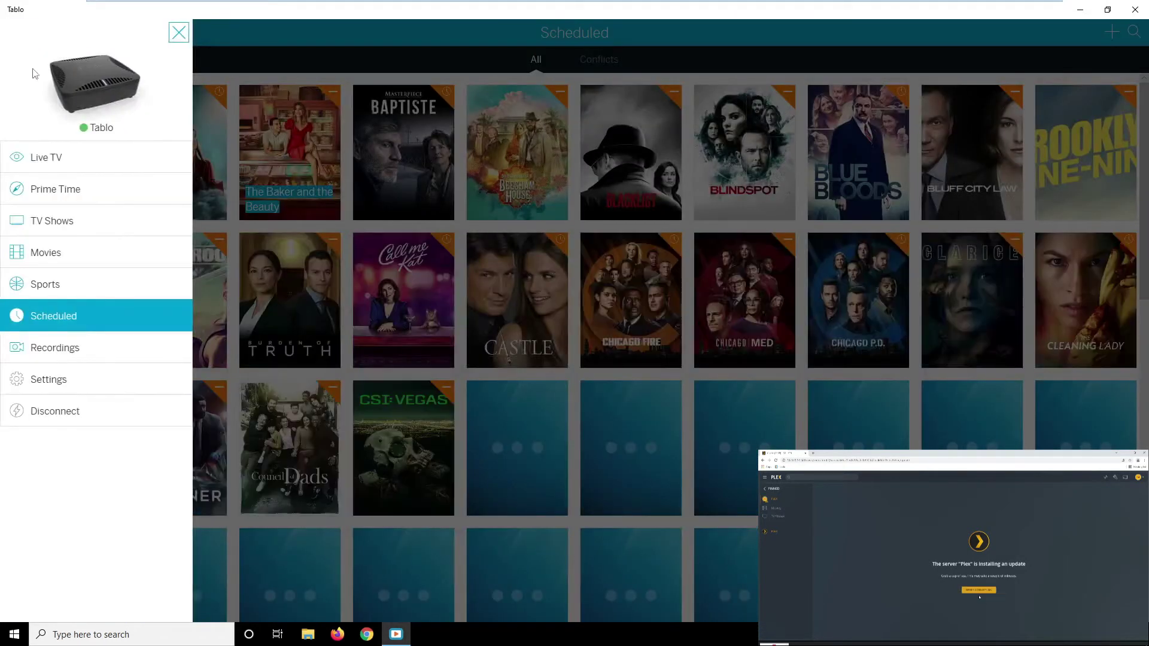
Open Tablo Settings and scroll down to the Guide section.
left_click(64, 388)
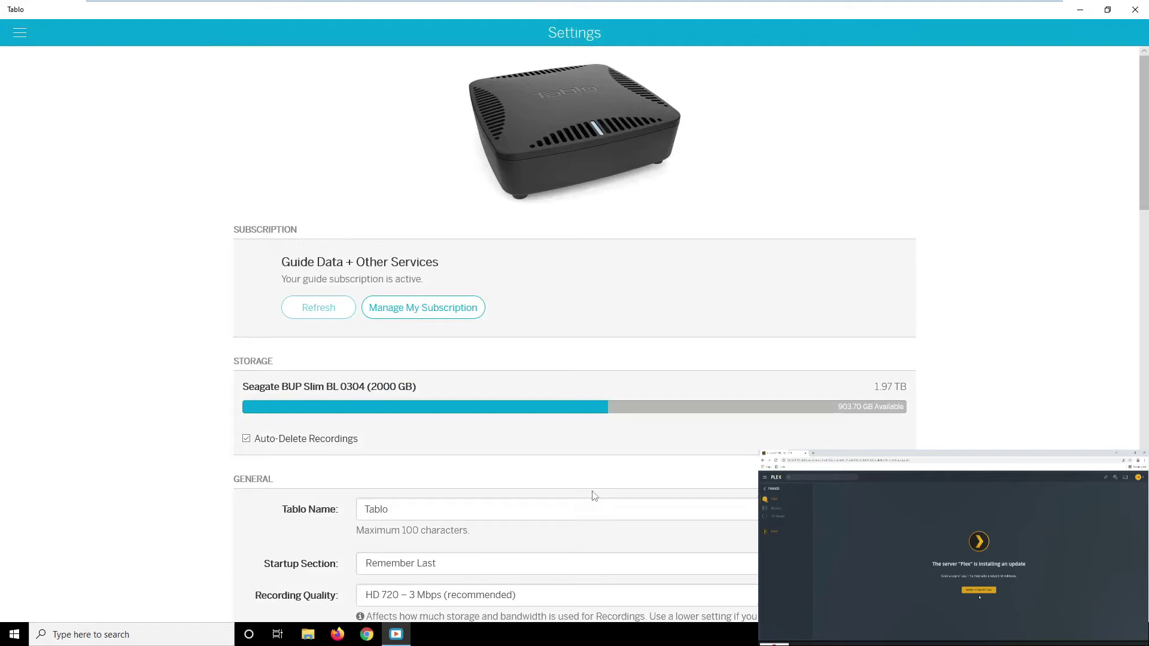
scroll(591, 505, "down", 3)
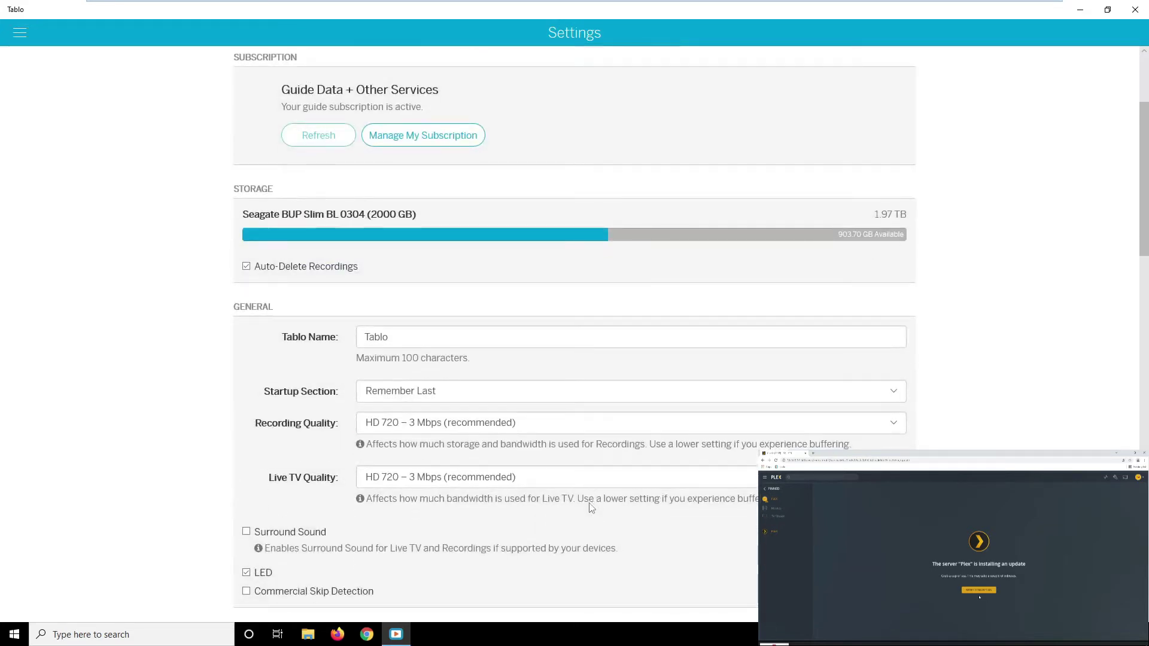
scroll(591, 506, "down", 3)
scroll(592, 505, "up", 6)
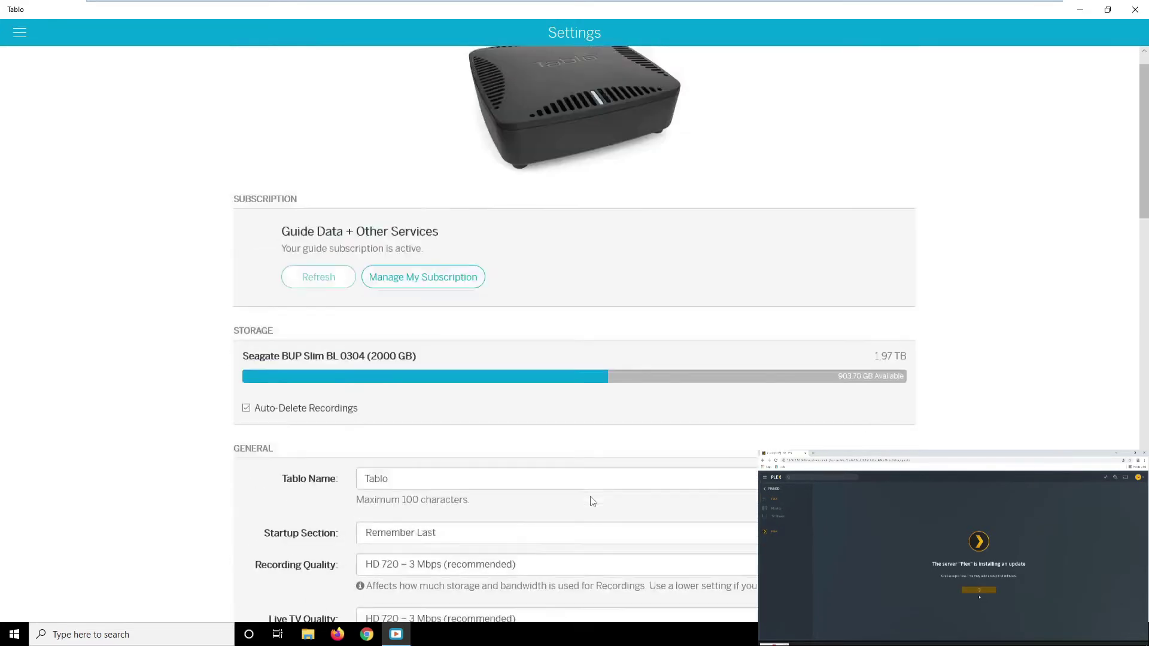
scroll(604, 388, "down", 3)
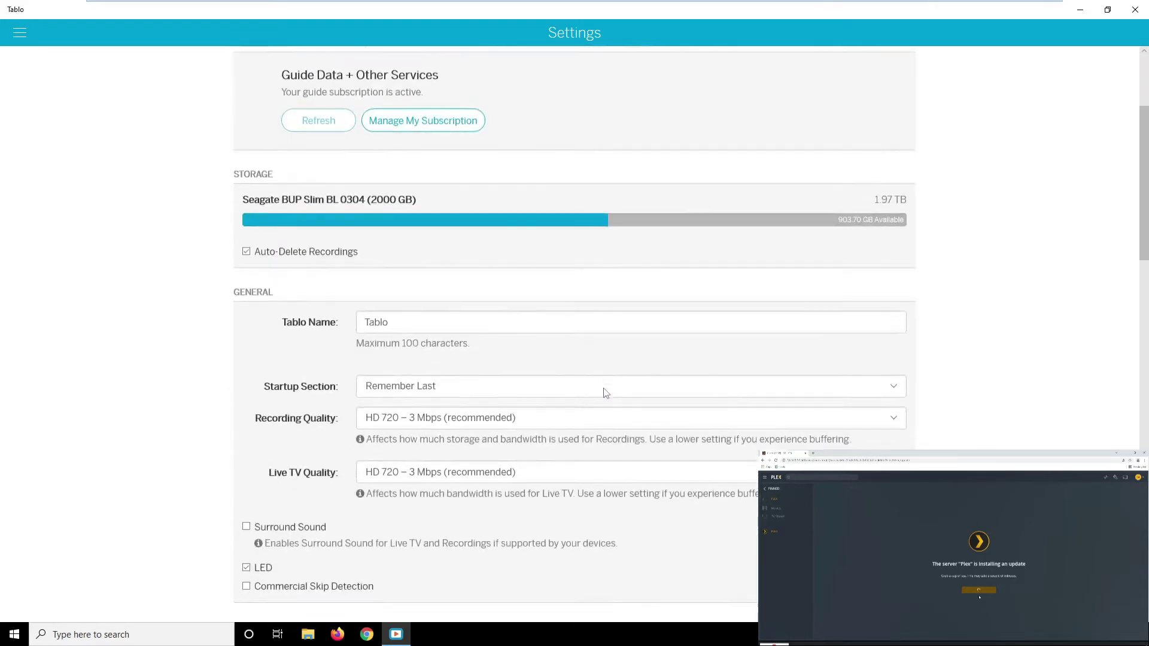
scroll(604, 392, "down", 9)
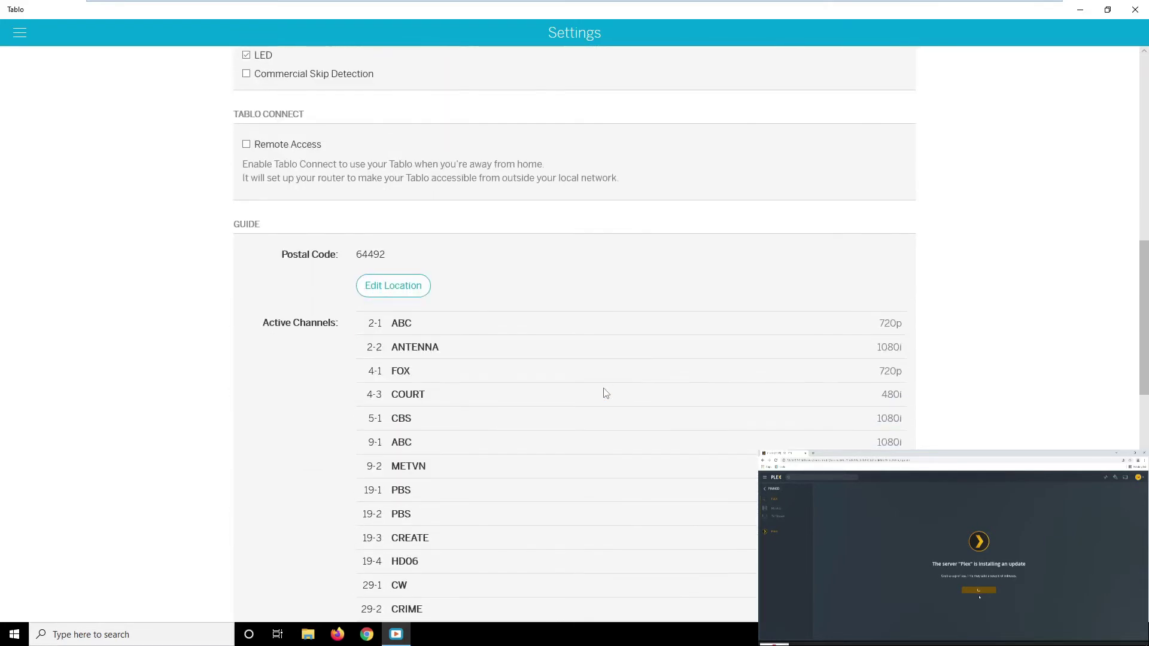
scroll(605, 393, "down", 4)
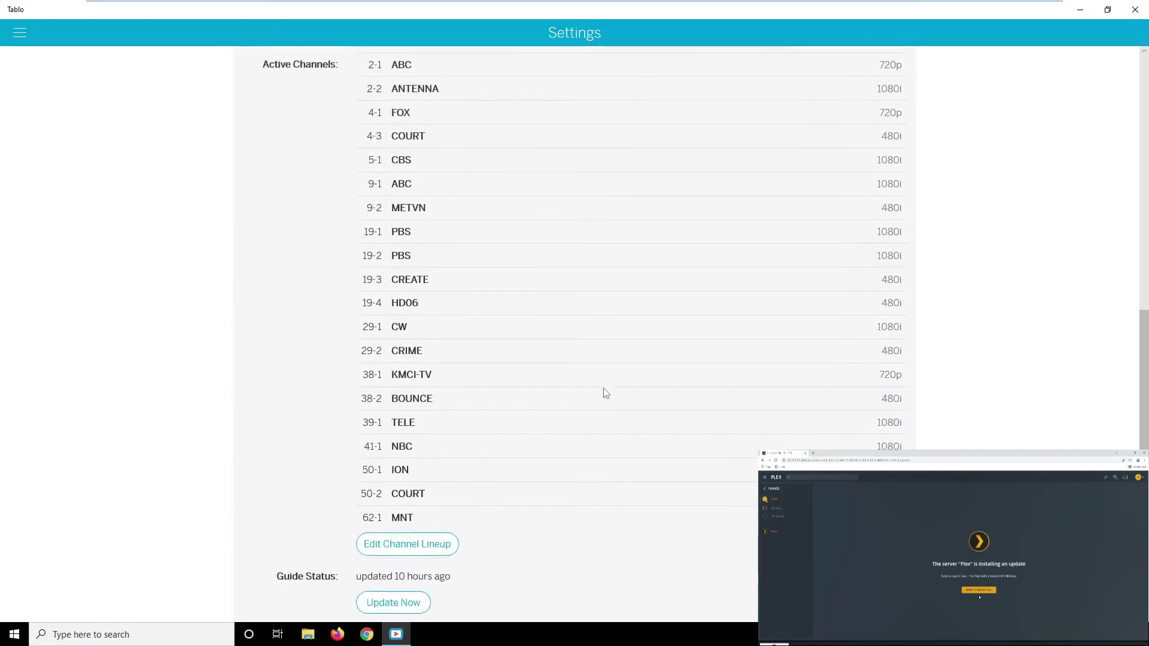
scroll(606, 393, "down", 4)
Rescan the channel lineup and review the found stations, such as 16-1 TBN.
left_click(417, 294)
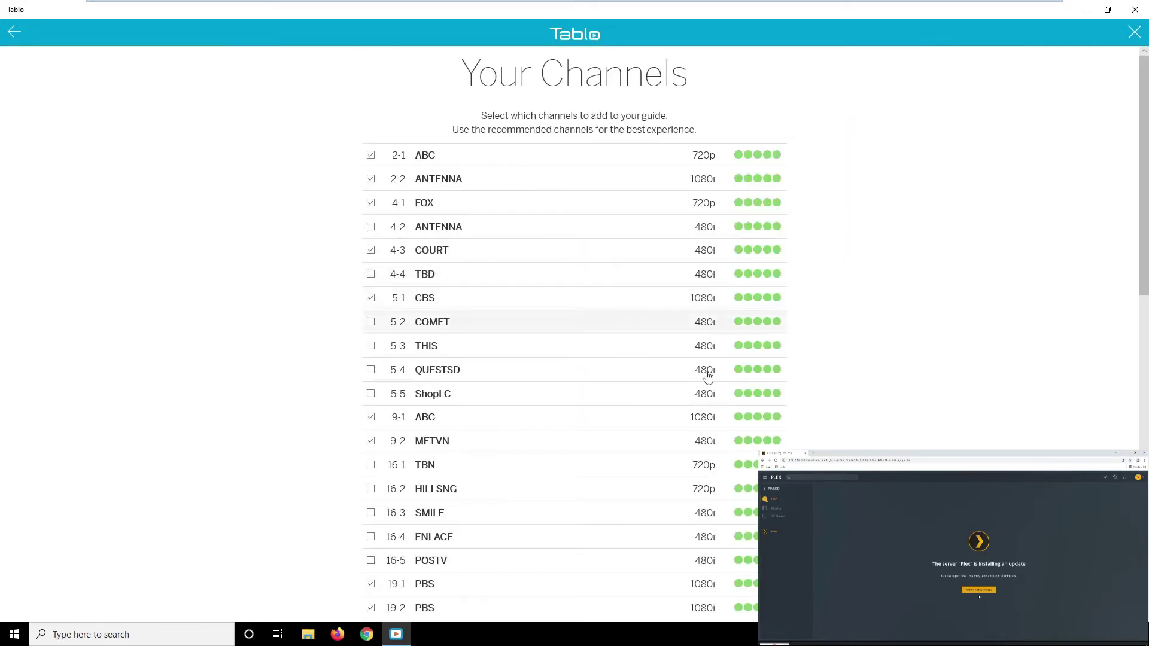
scroll(862, 413, "down", 10)
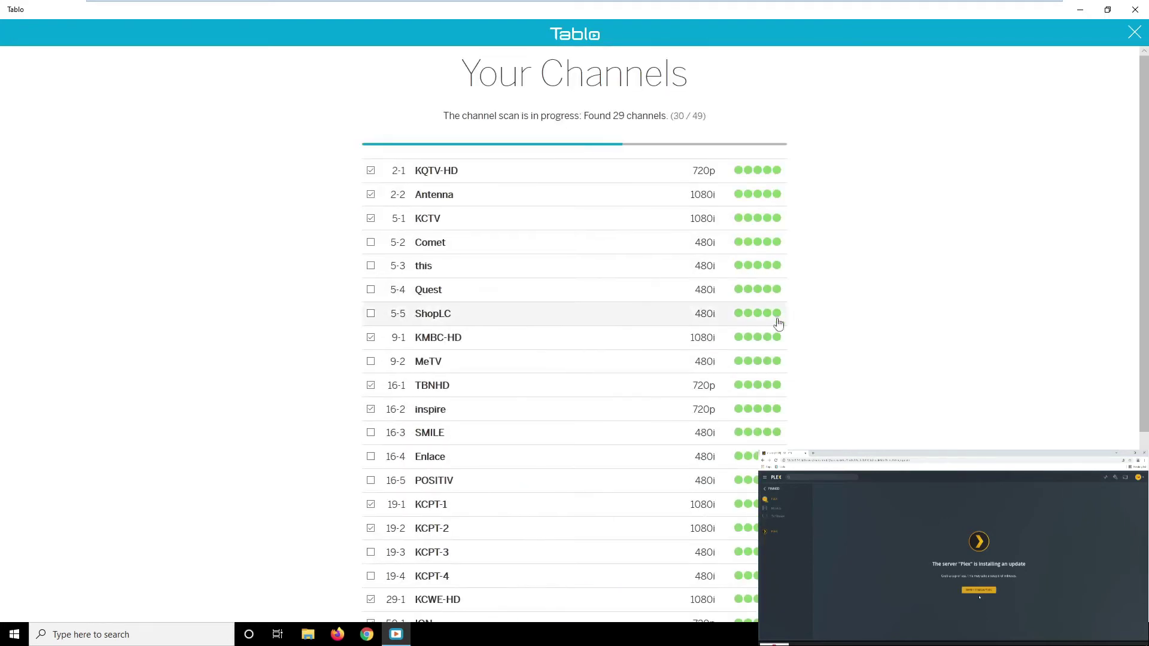
scroll(862, 338, "down", 4)
scroll(894, 322, "down", 5)
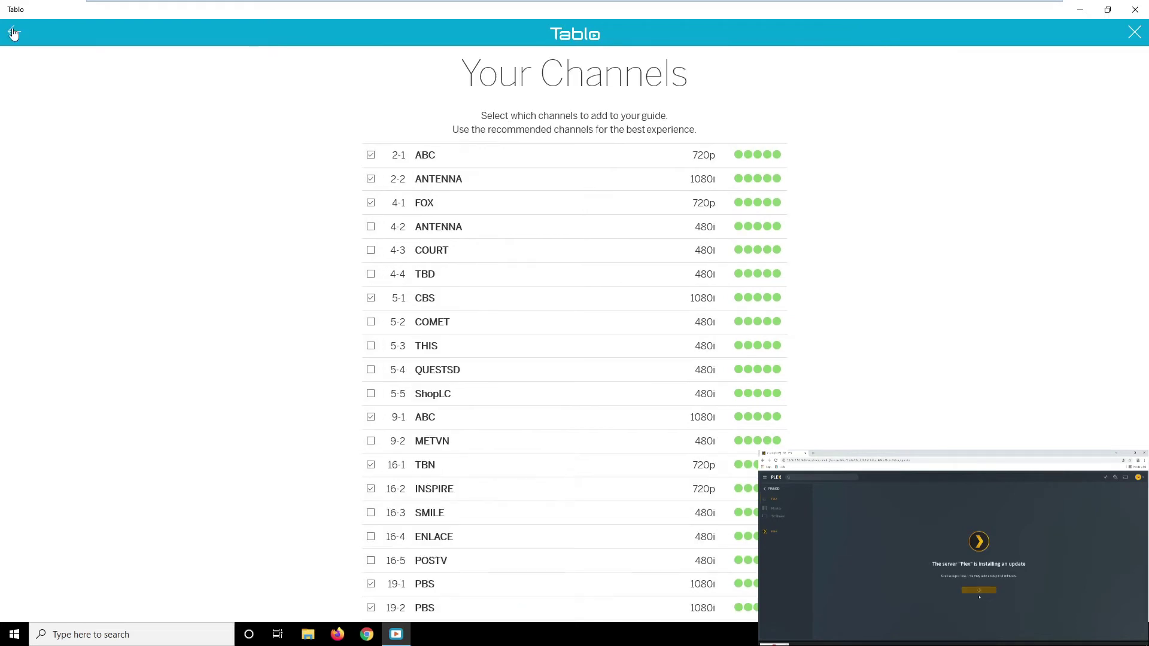
Return to Settings and start an immediate guide data download from Guide Status.
left_click(14, 34)
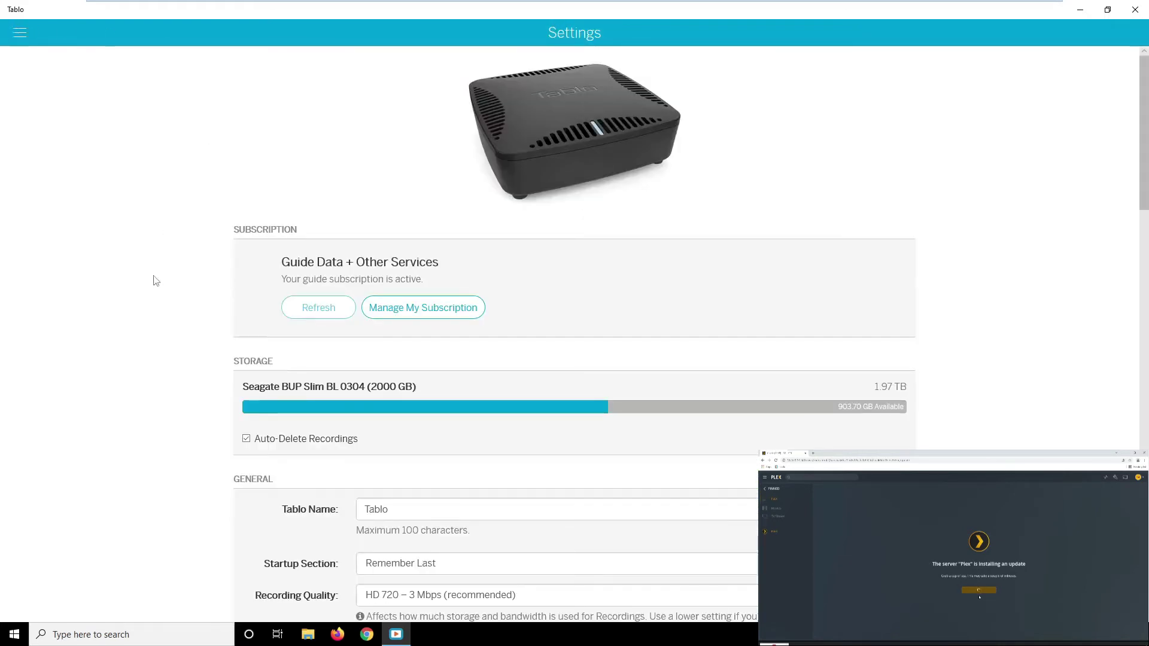
scroll(172, 316, "down", 5)
scroll(172, 314, "down", 15)
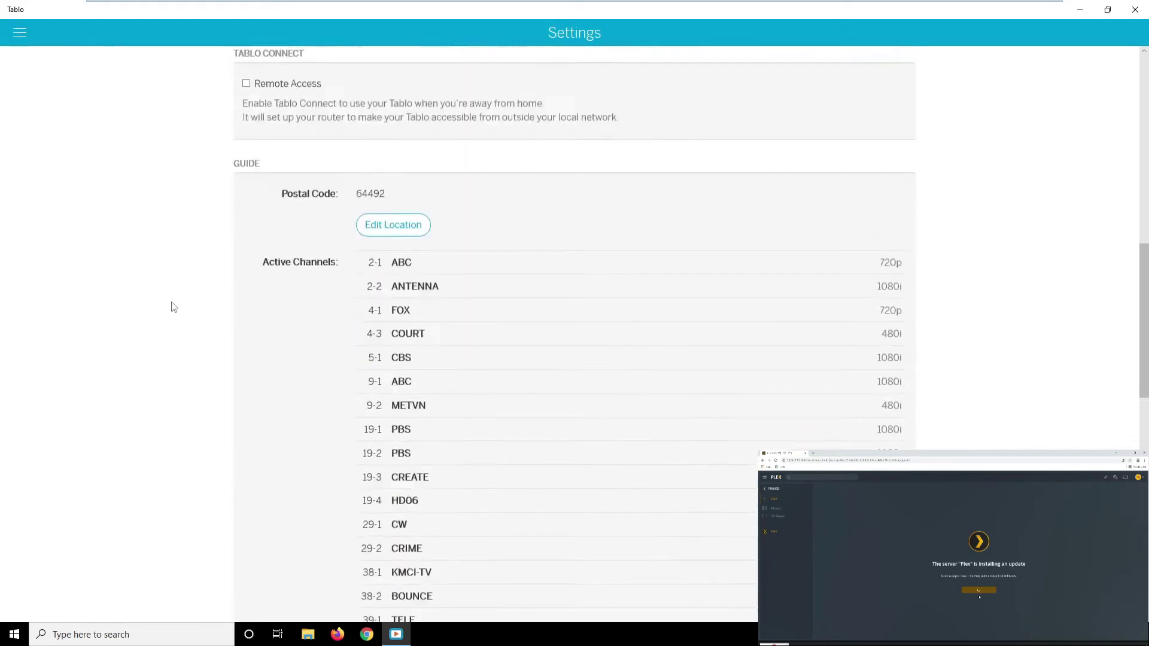
scroll(174, 298, "down", 3)
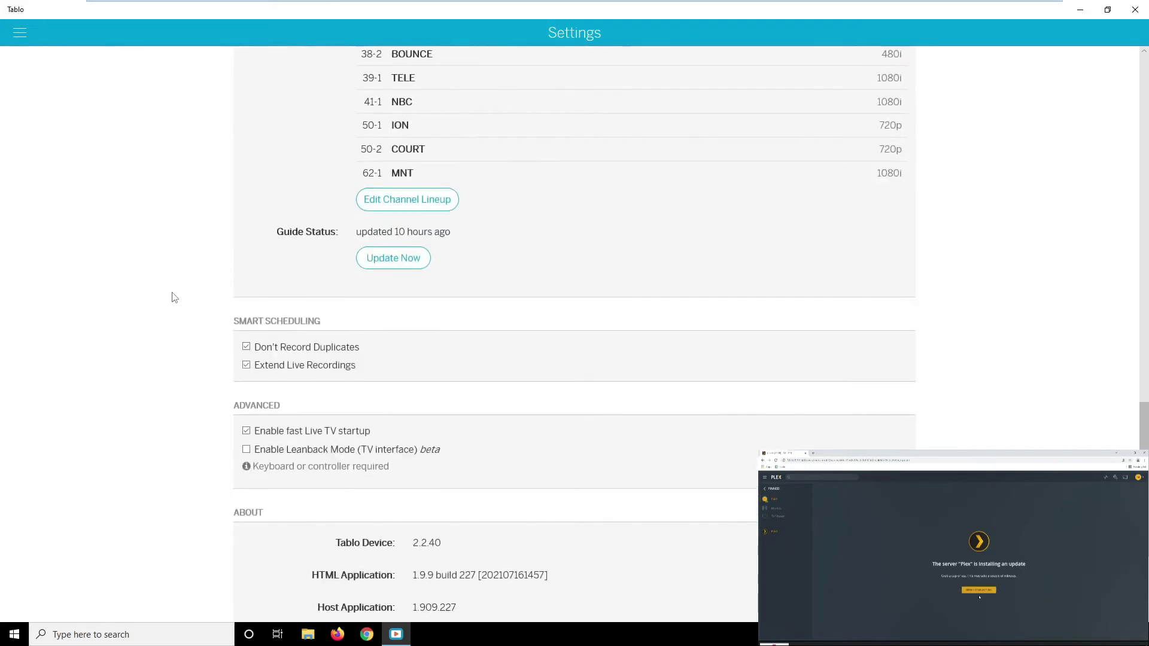
left_click(403, 257)
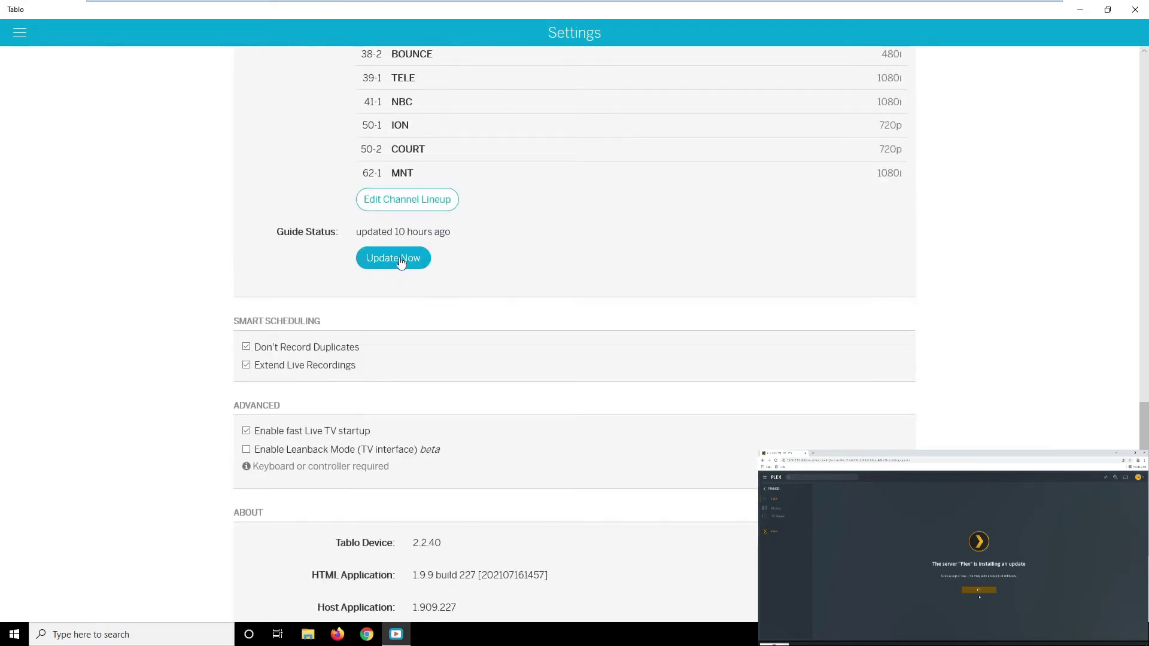
left_click(400, 259)
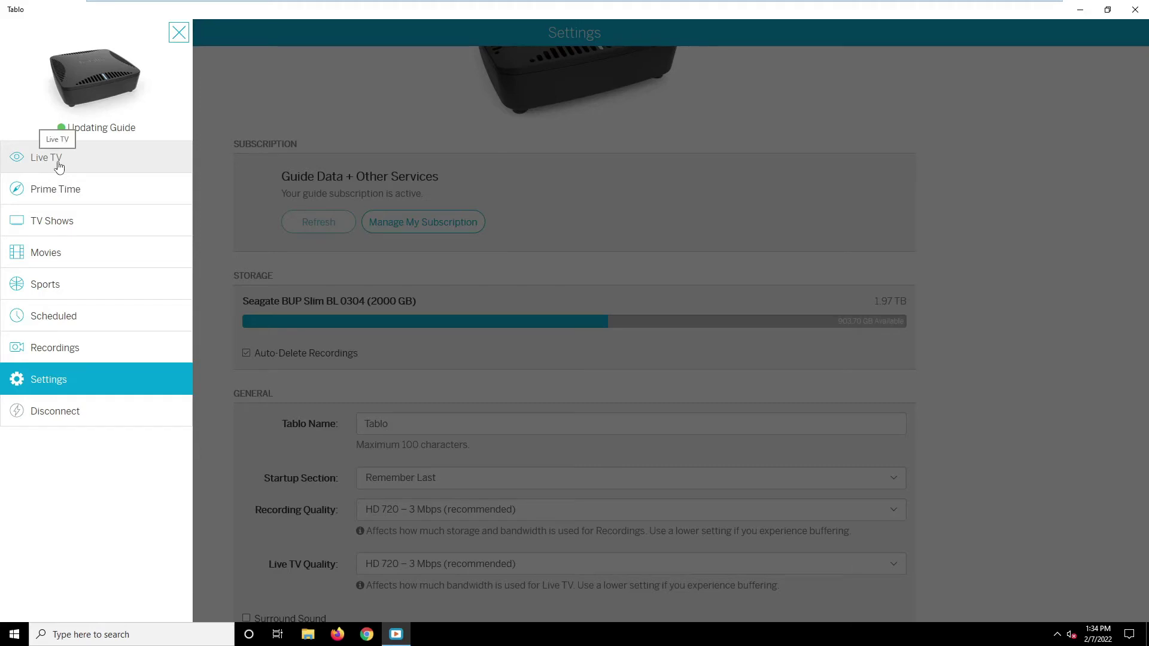
Show the Live TV guide and open the NCIS: Los Angeles details on channel 50-1.
left_click(59, 161)
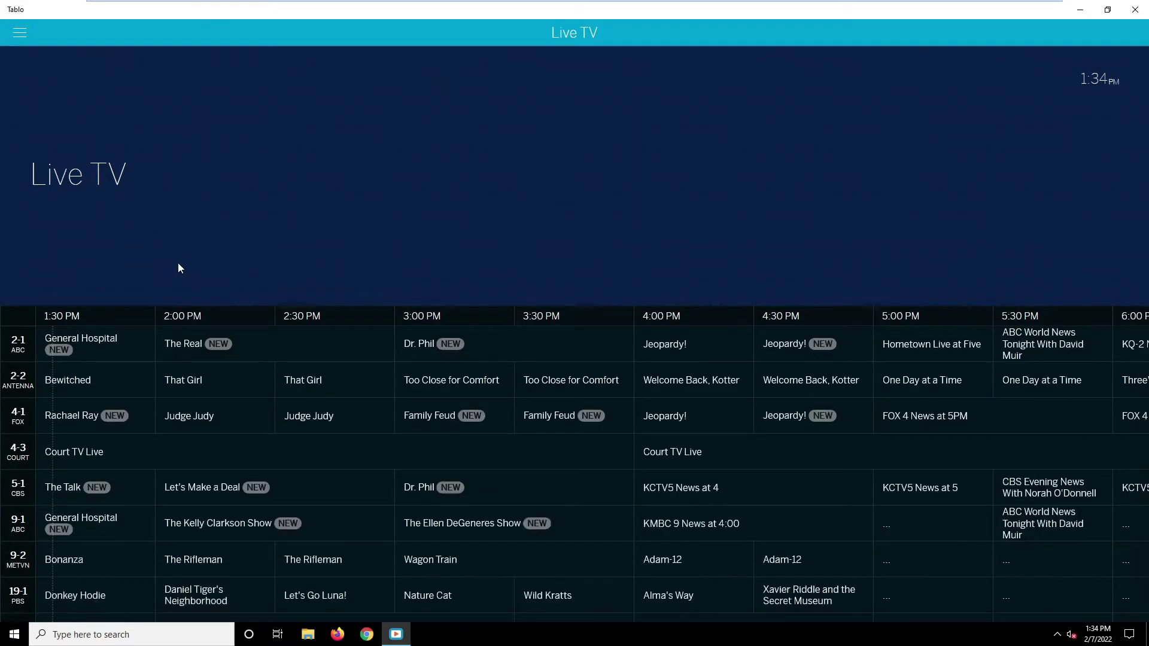
scroll(136, 577, "down", 5)
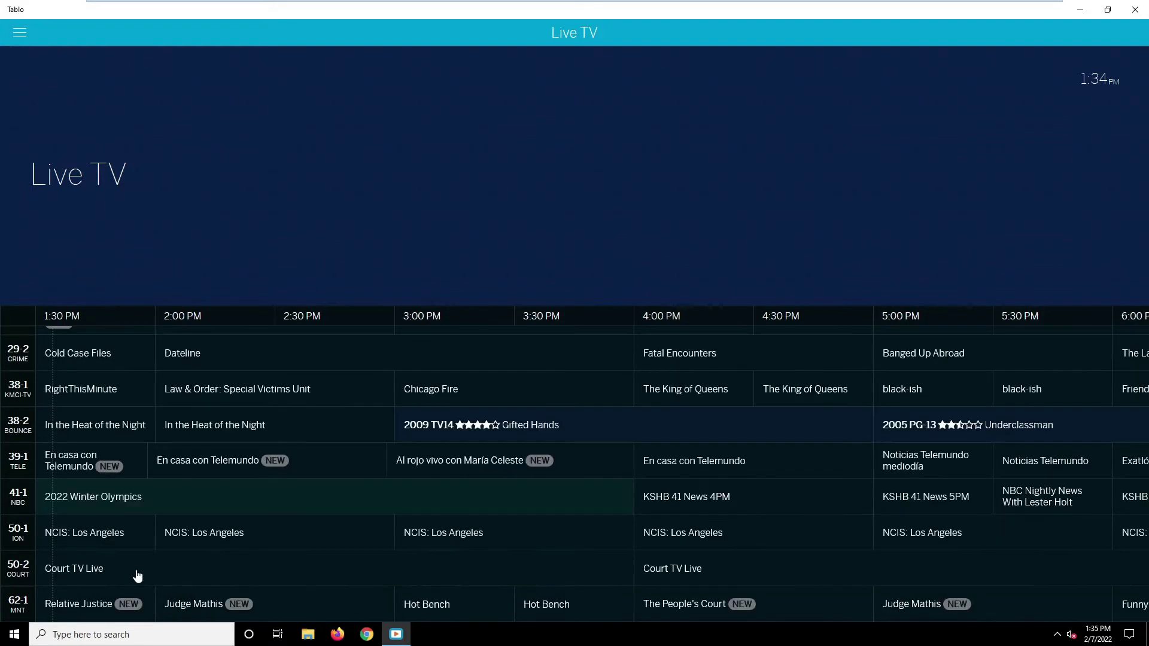
left_click(89, 539)
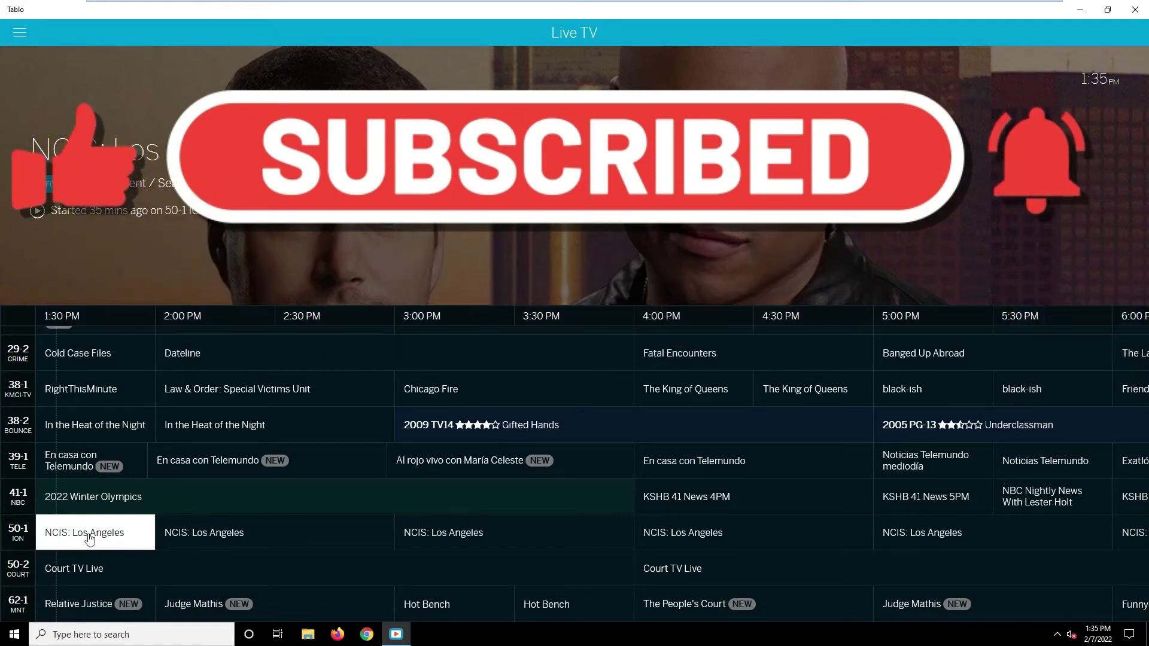
Start watching NCIS: Los Angeles live on channel 50-1 in the full-screen player.
left_click(89, 538)
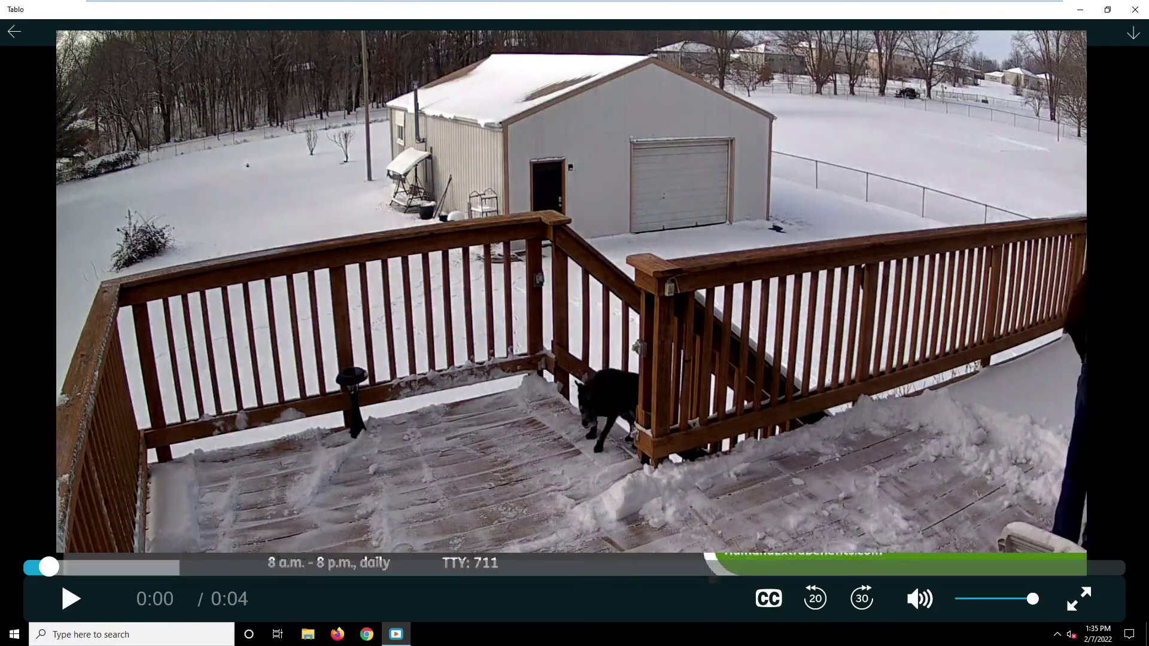